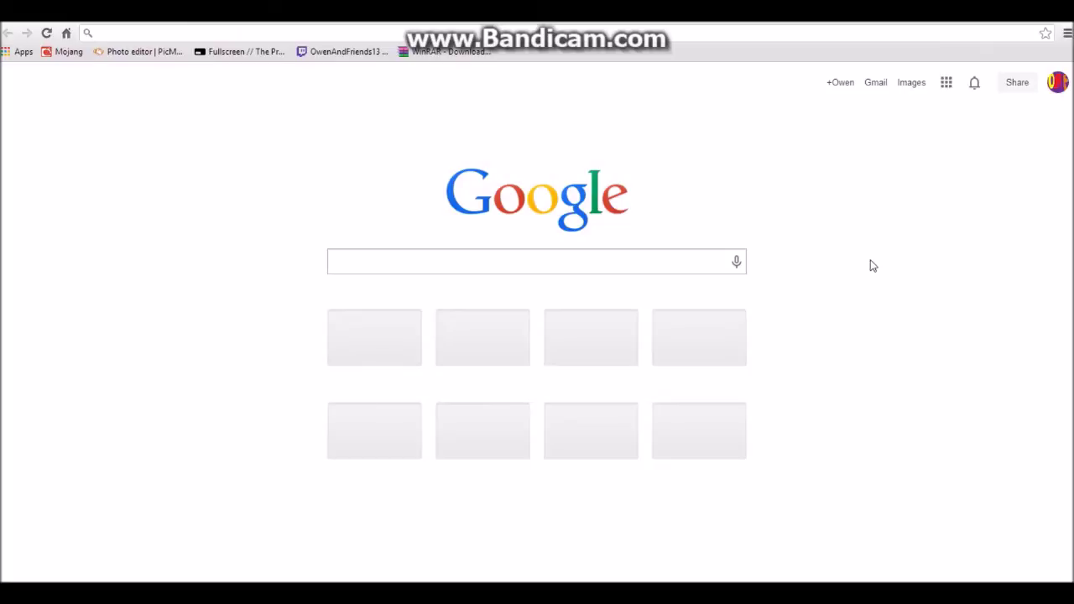
Open the bookmarked WinRAR download page and start the downloaded winrar Setup wizard past its welcome page.
click(480, 55)
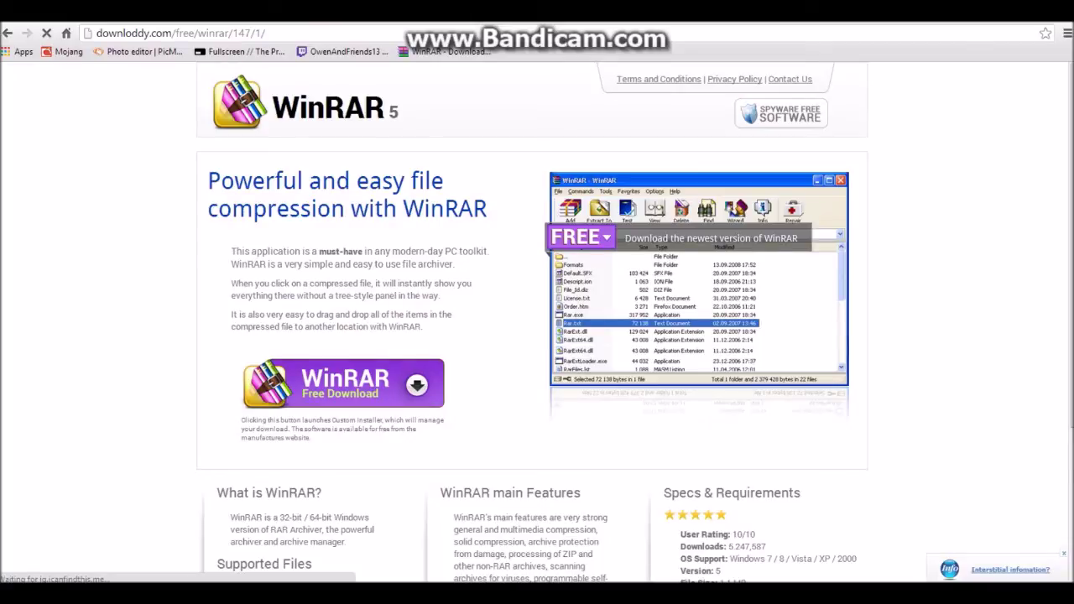
scroll(867, 115, down, 1)
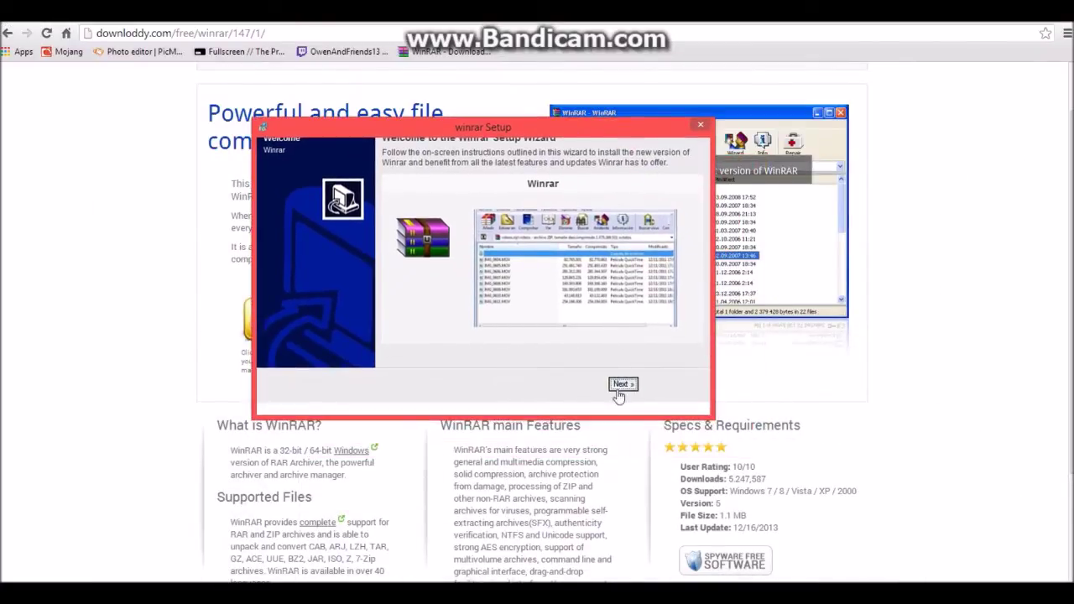
click(621, 384)
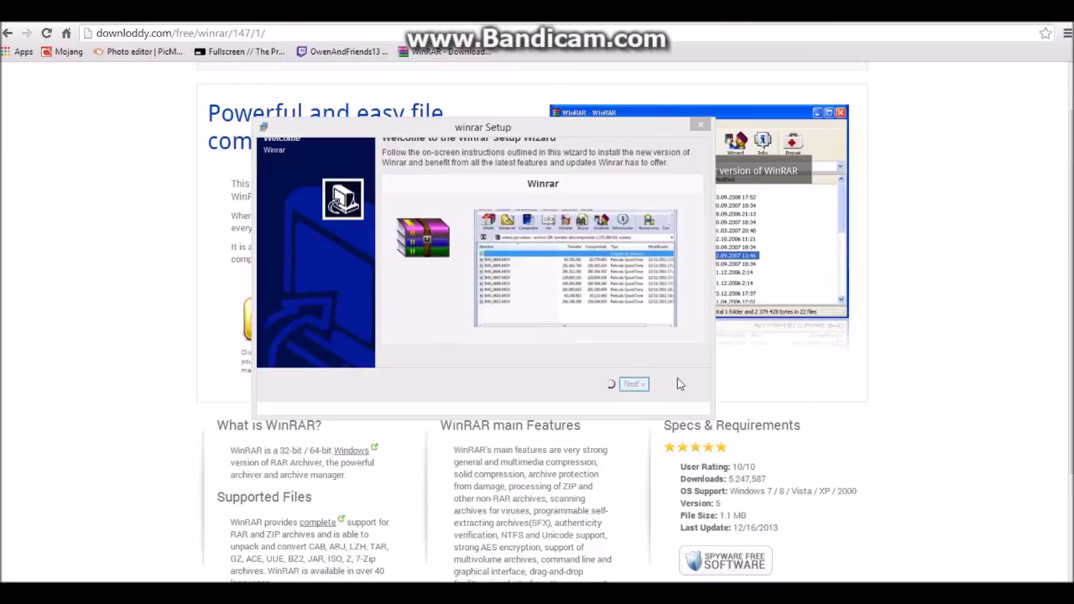
Clear the view to the desktop and continue the winrar Setup wizard, accepting the DriverScanner offer.
mouse_move(880, 518)
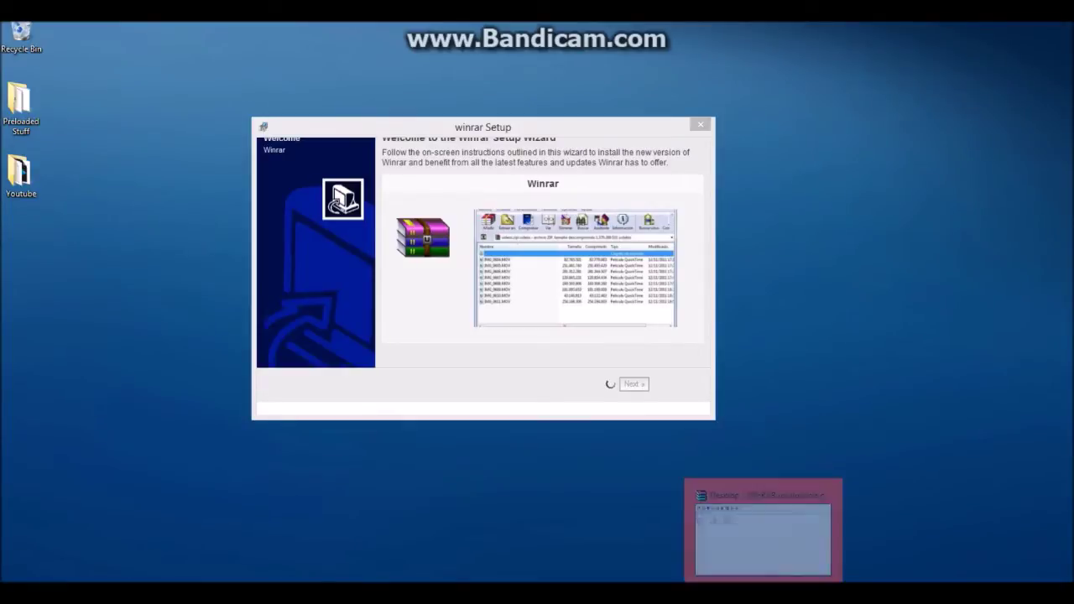
click(828, 494)
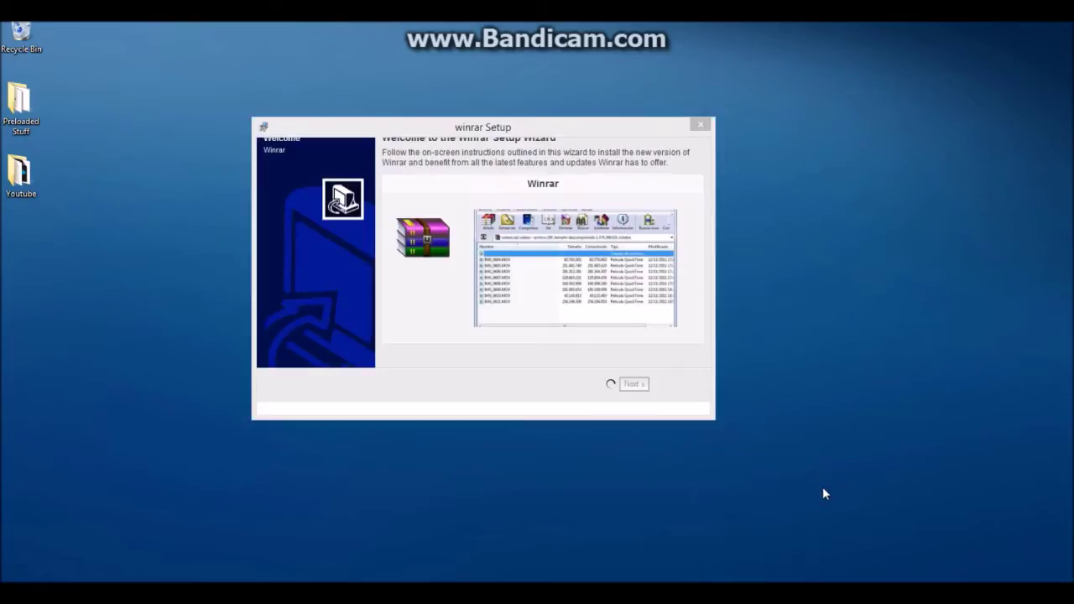
click(714, 443)
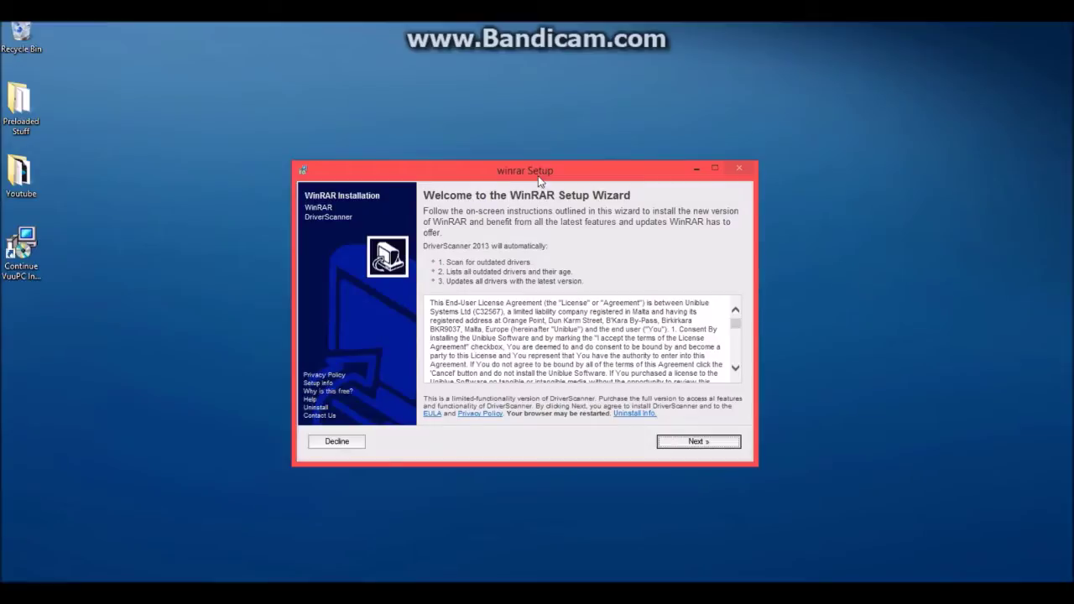
drag(540, 179, 517, 184)
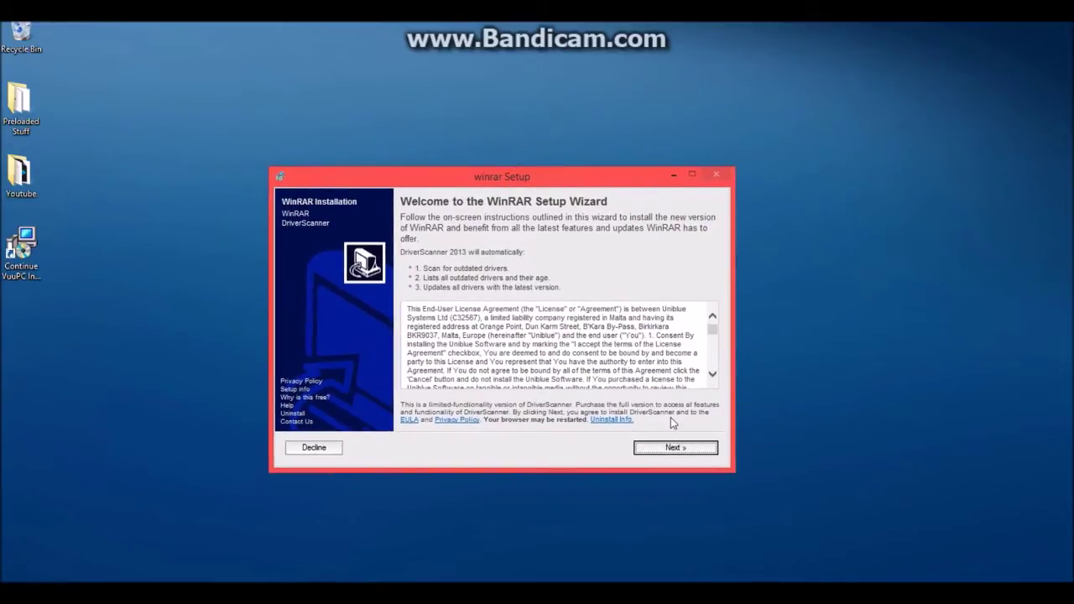
click(680, 448)
click(679, 448)
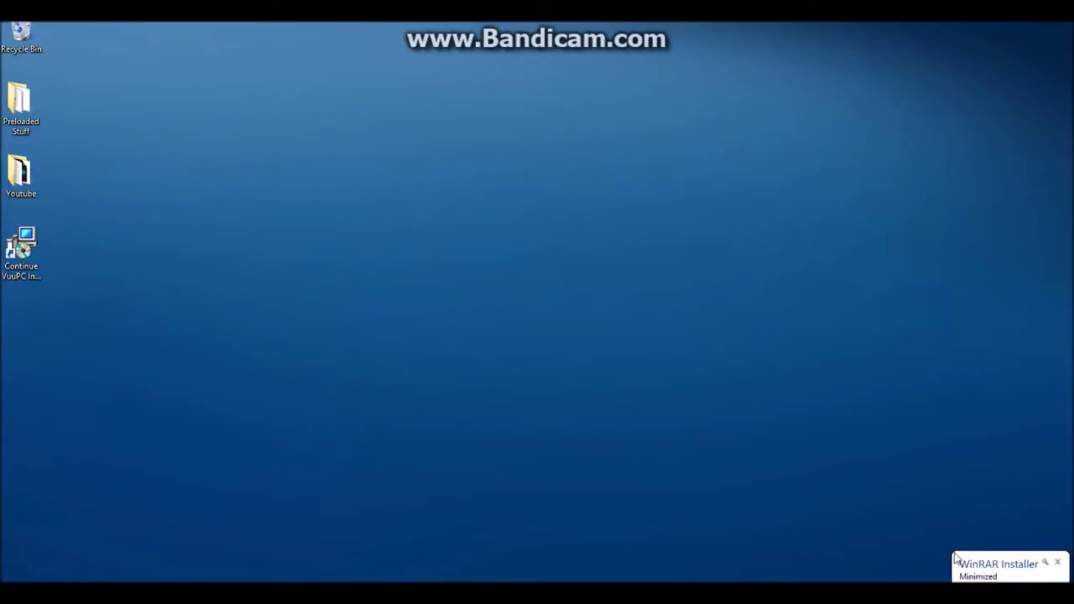
Restore the minimized WinRAR Installer and move its progress window higher on the desktop.
click(967, 582)
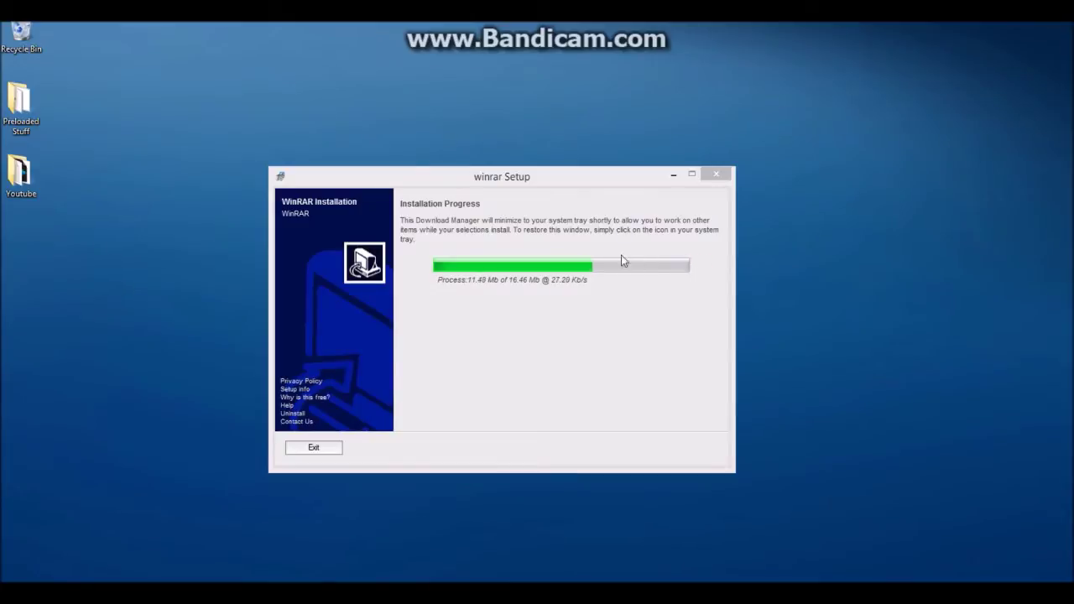
click(579, 182)
drag(579, 182, 613, 135)
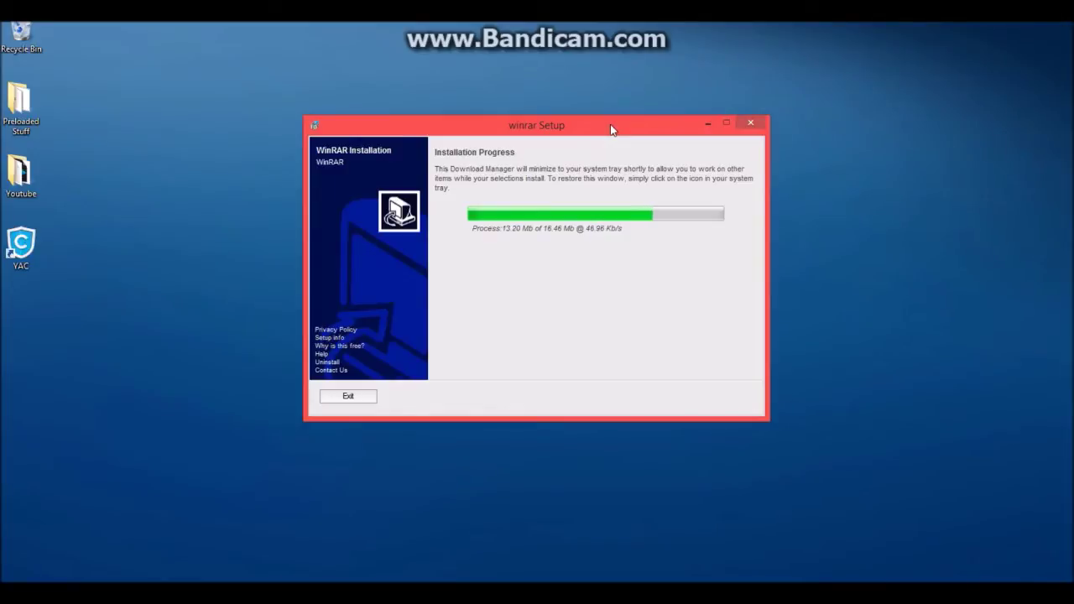
Move the YAC desktop shortcut to the Recycle Bin and return to the winrar Setup window.
click(24, 263)
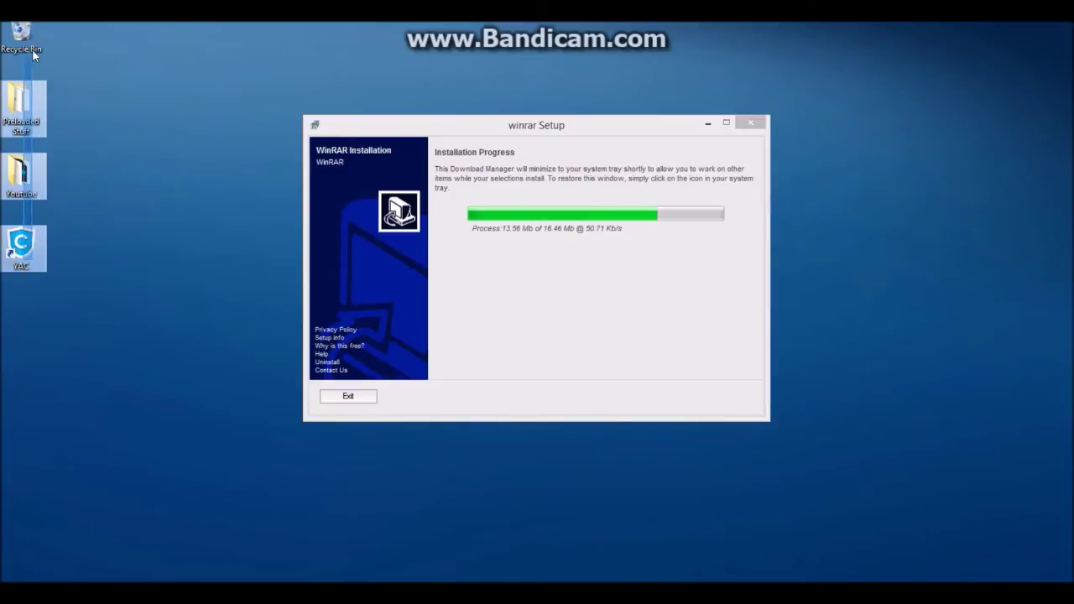
drag(16, 256, 21, 33)
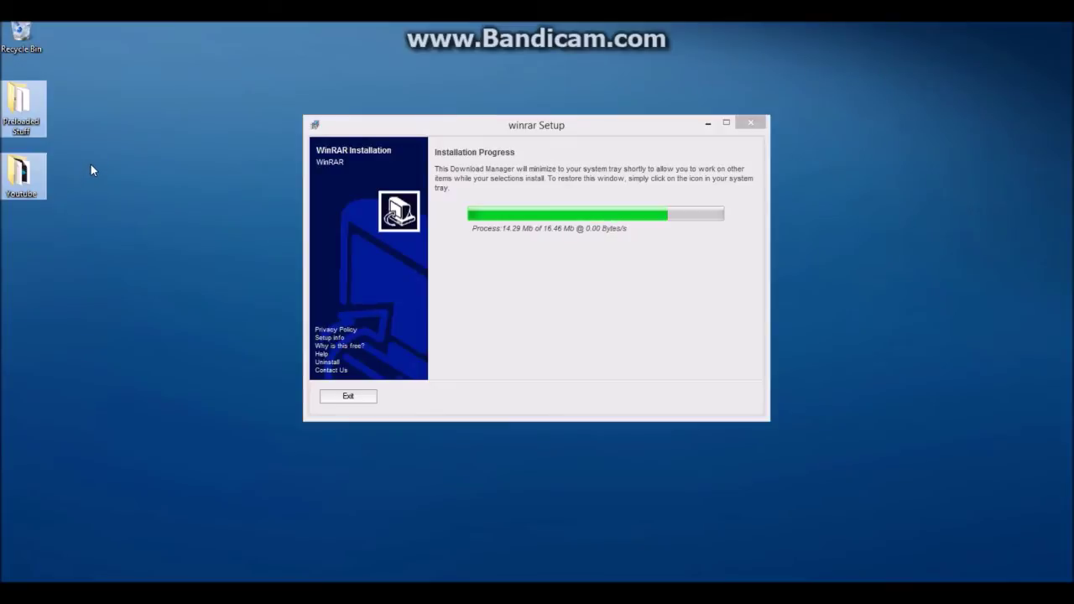
click(437, 123)
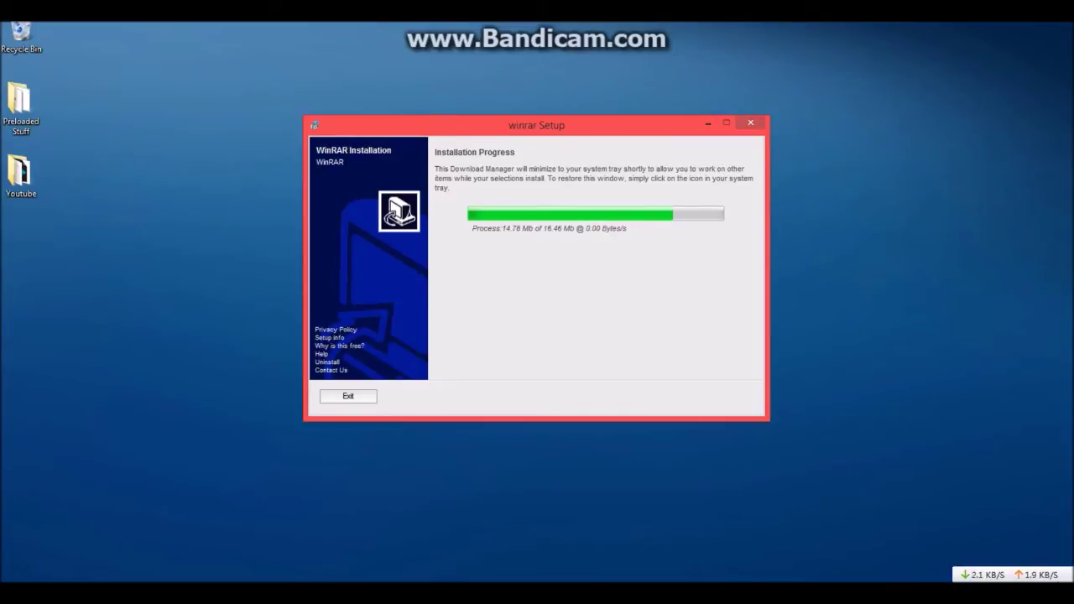
Close the YAC usage panel and exit the YAC network speed monitor.
mouse_move(1053, 576)
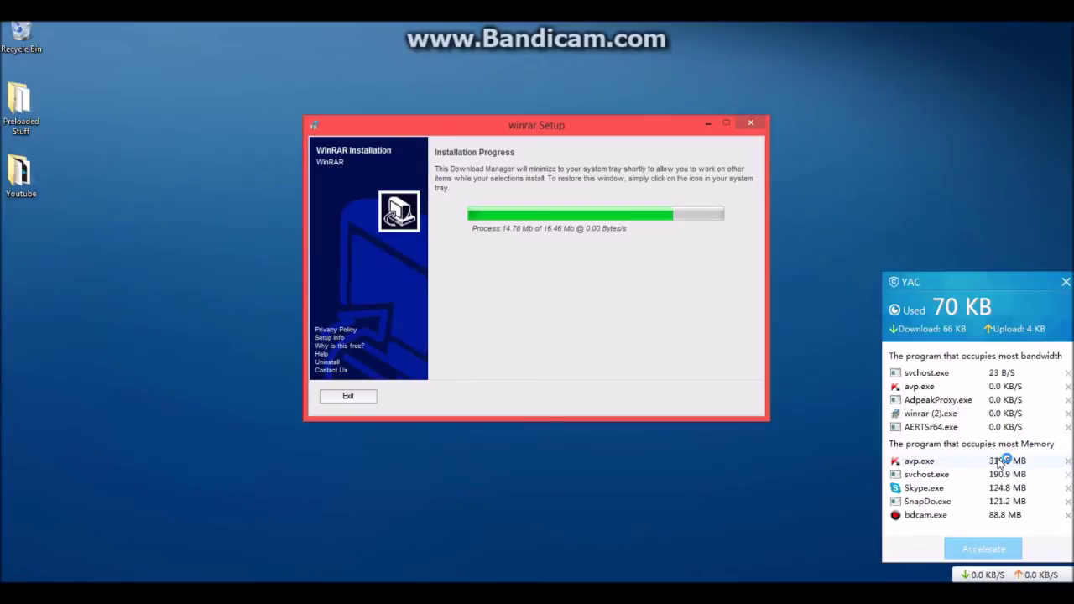
click(1065, 283)
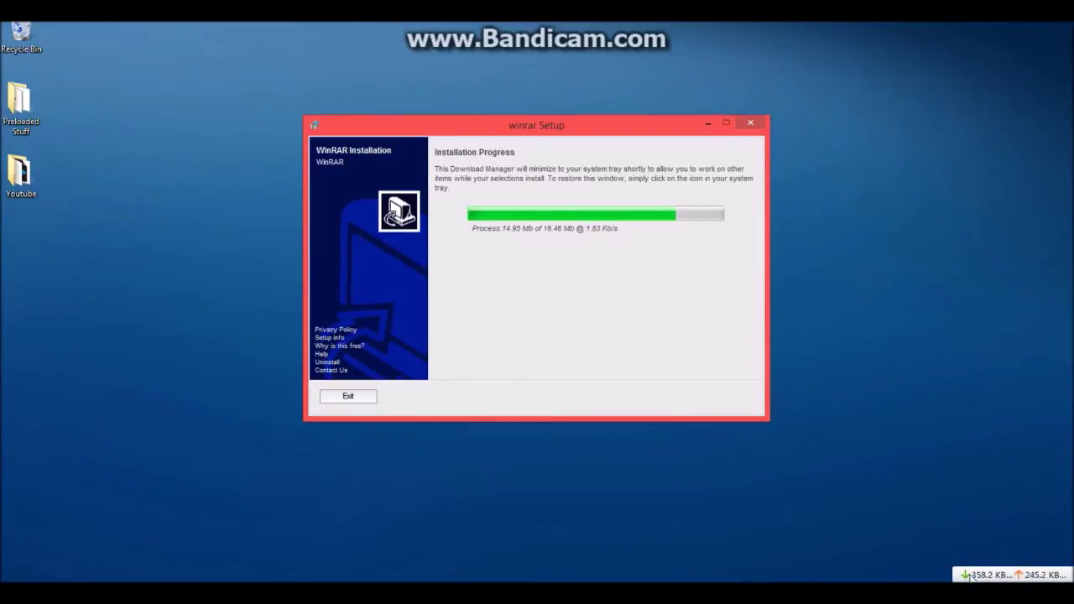
right_click(967, 575)
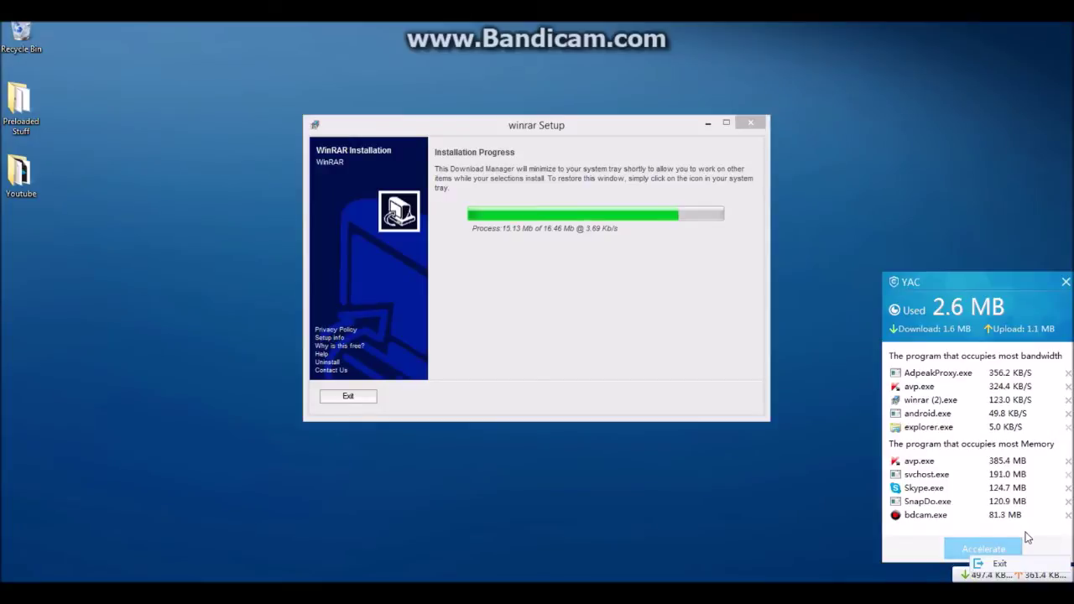
click(1022, 565)
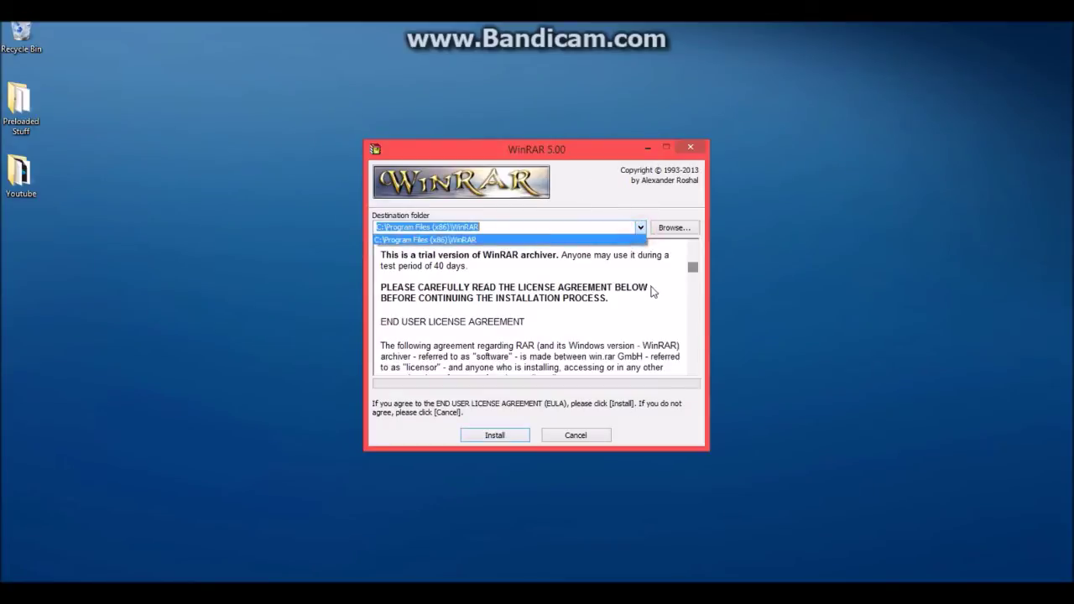
Set the WinRAR 5.00 destination folder to Desktop and start the installation.
click(677, 228)
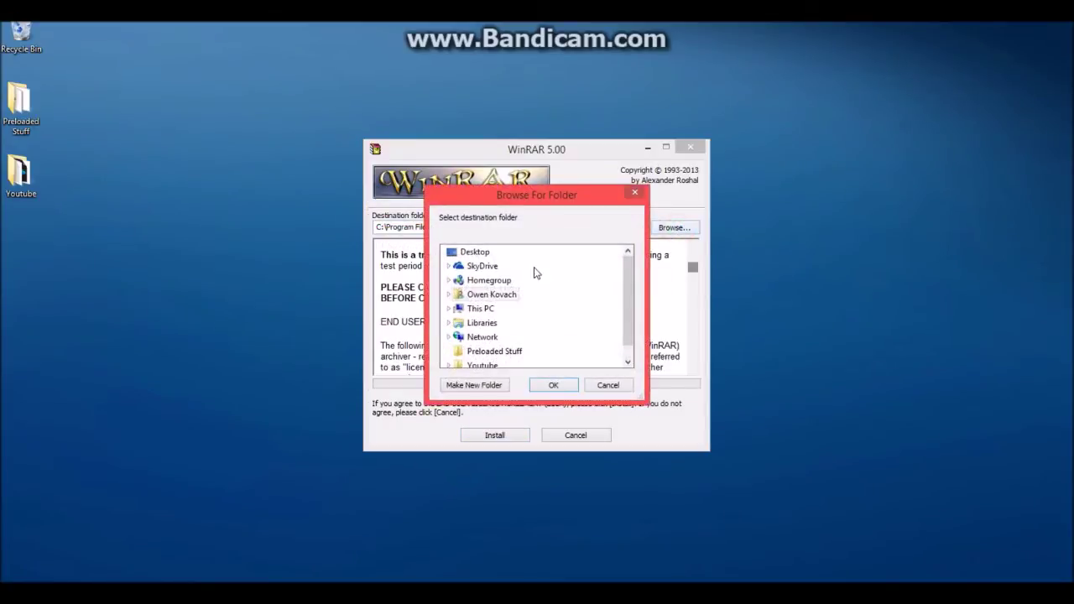
click(480, 265)
click(475, 251)
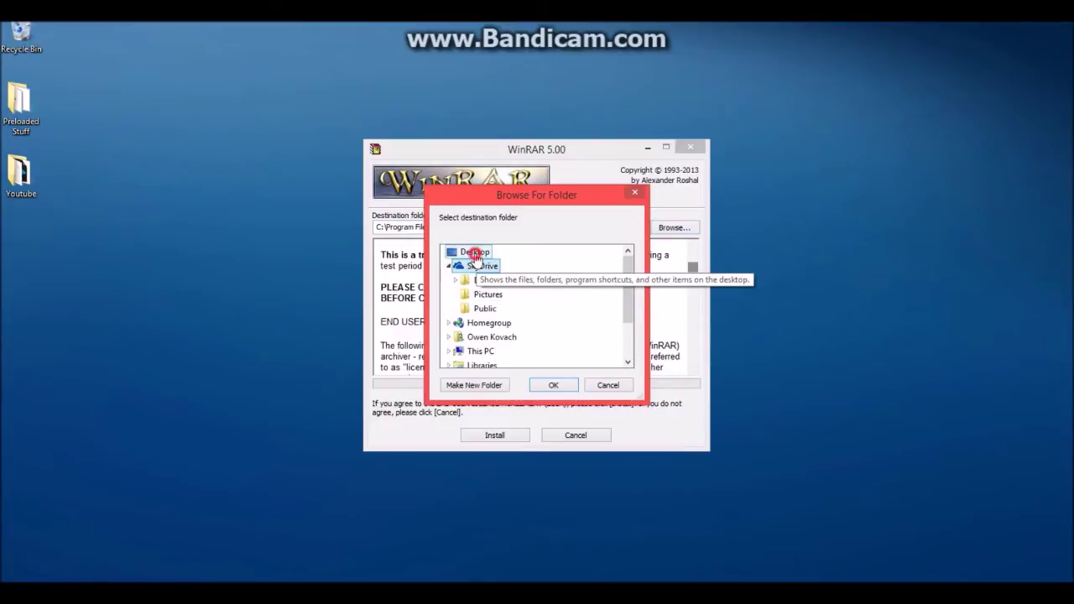
click(551, 385)
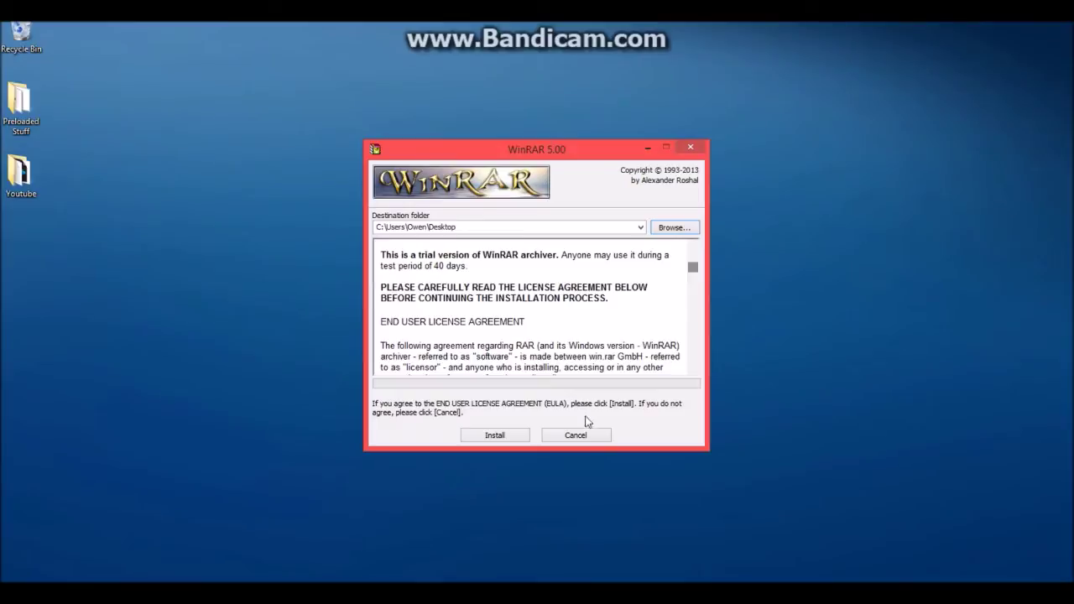
click(517, 437)
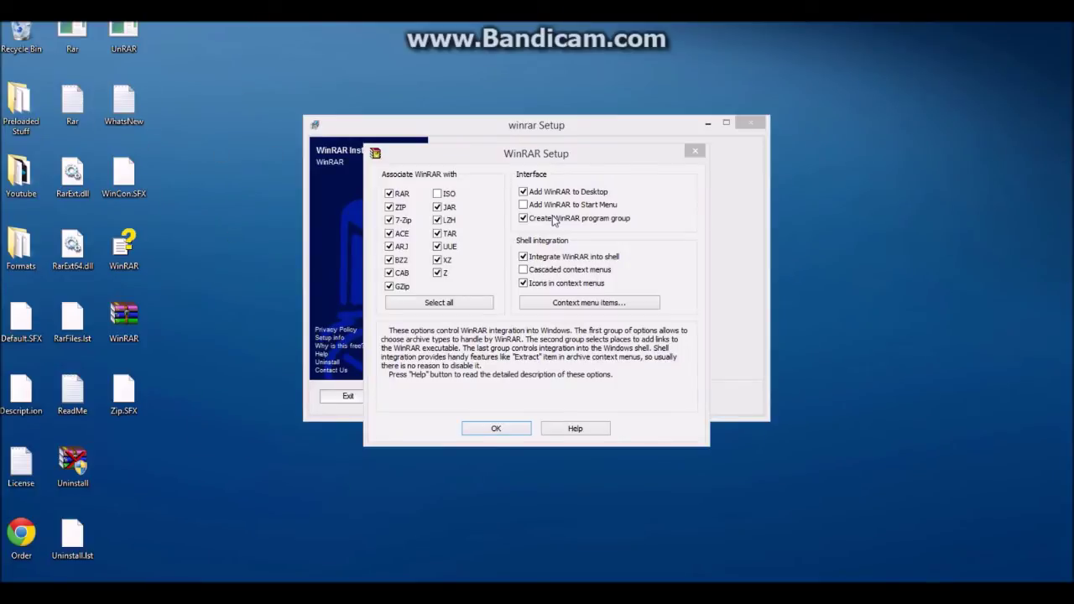
Enable Add WinRAR to Start Menu, accept the other integration options and finish the WinRAR Setup.
click(585, 210)
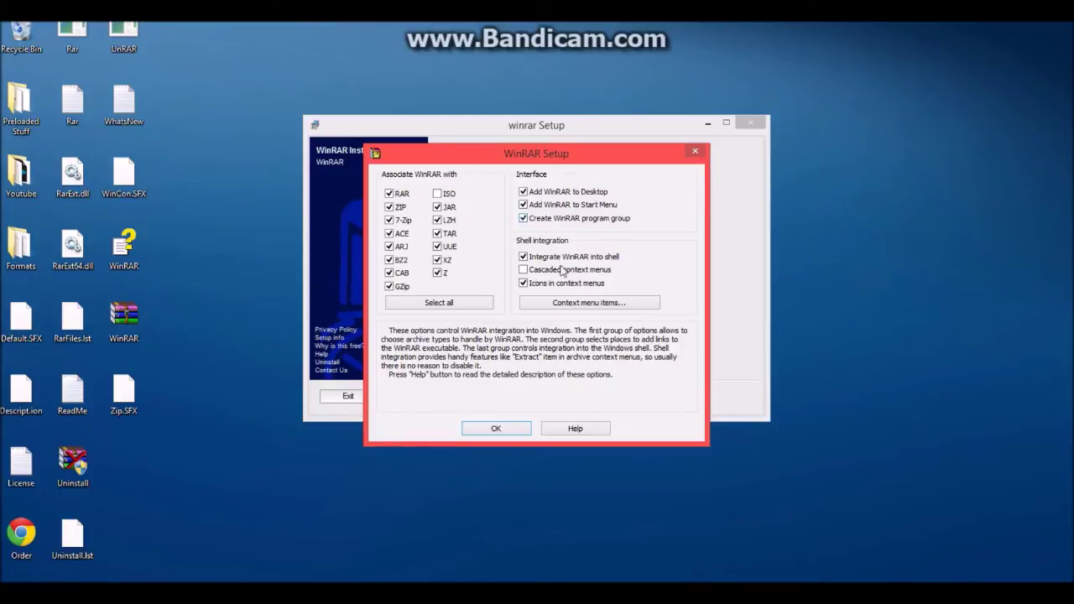
click(496, 428)
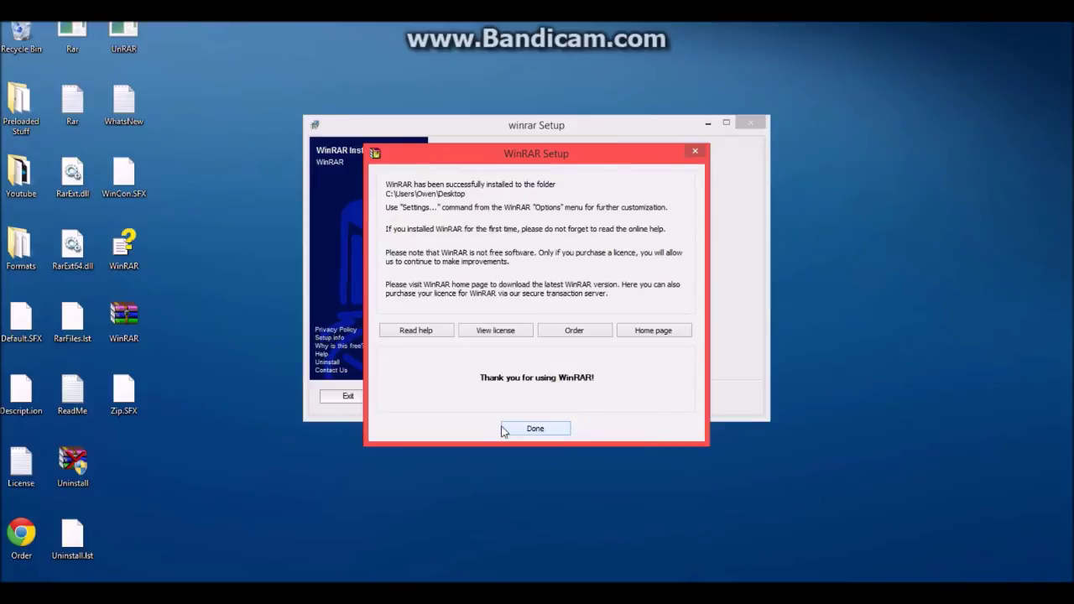
click(526, 429)
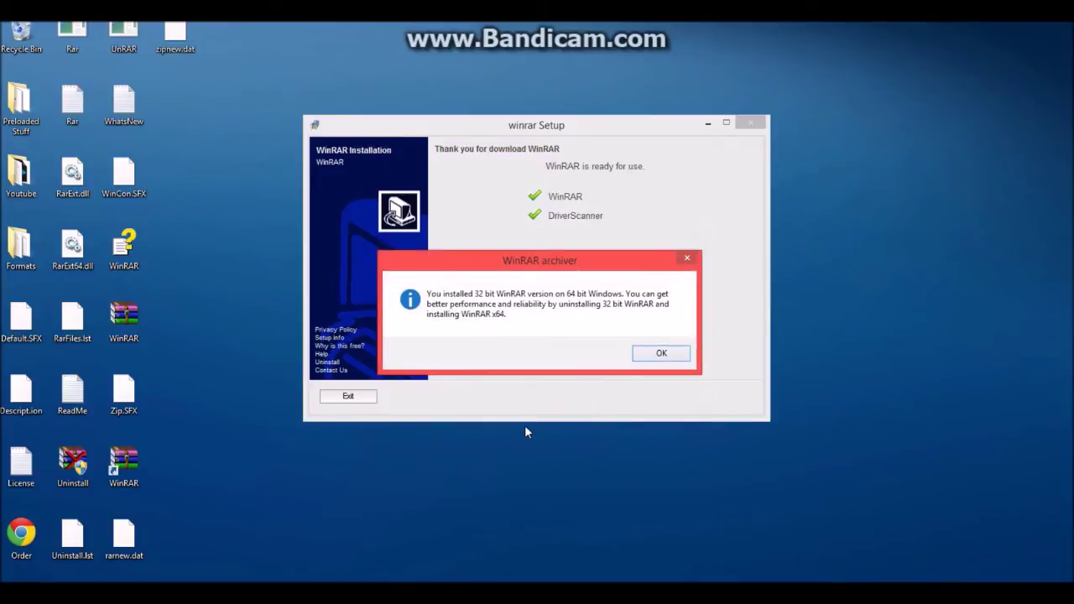
Dismiss the 32-bit version notice, close the WinRAR shortcuts folder and exit the installer.
click(644, 355)
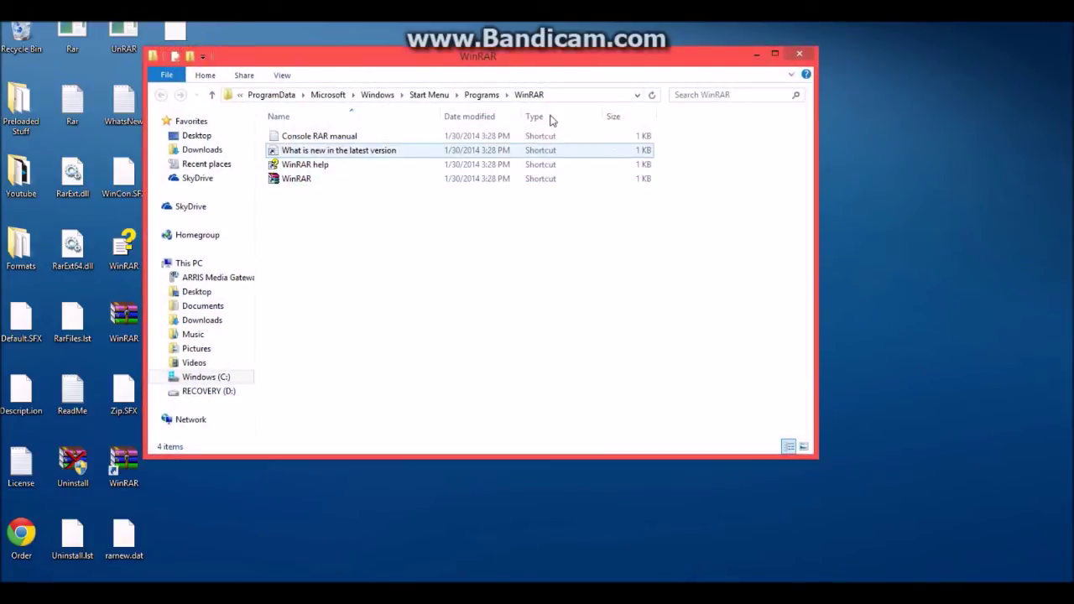
click(798, 53)
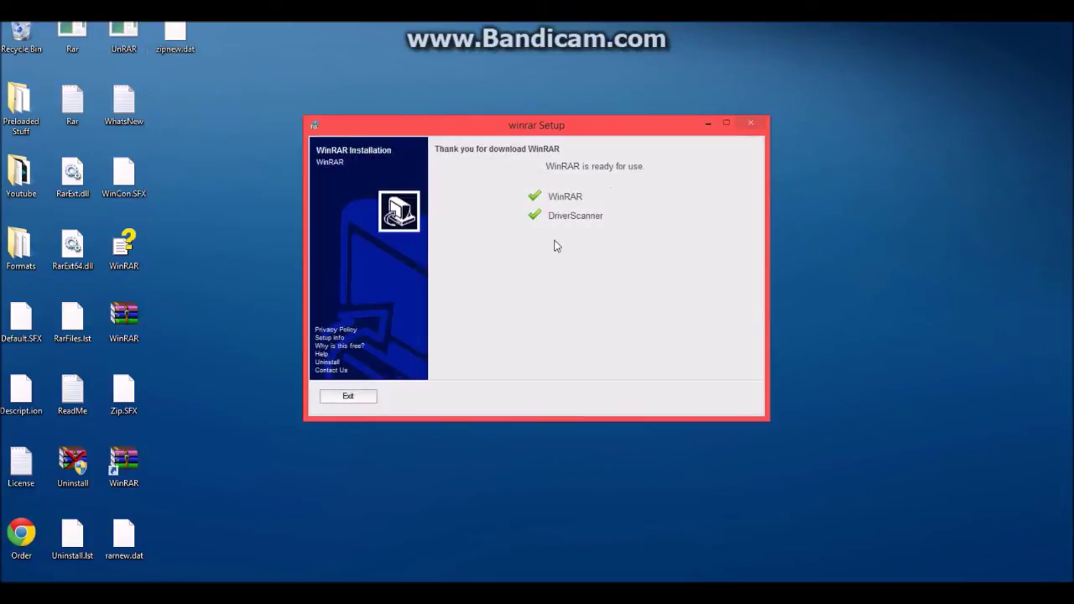
click(349, 397)
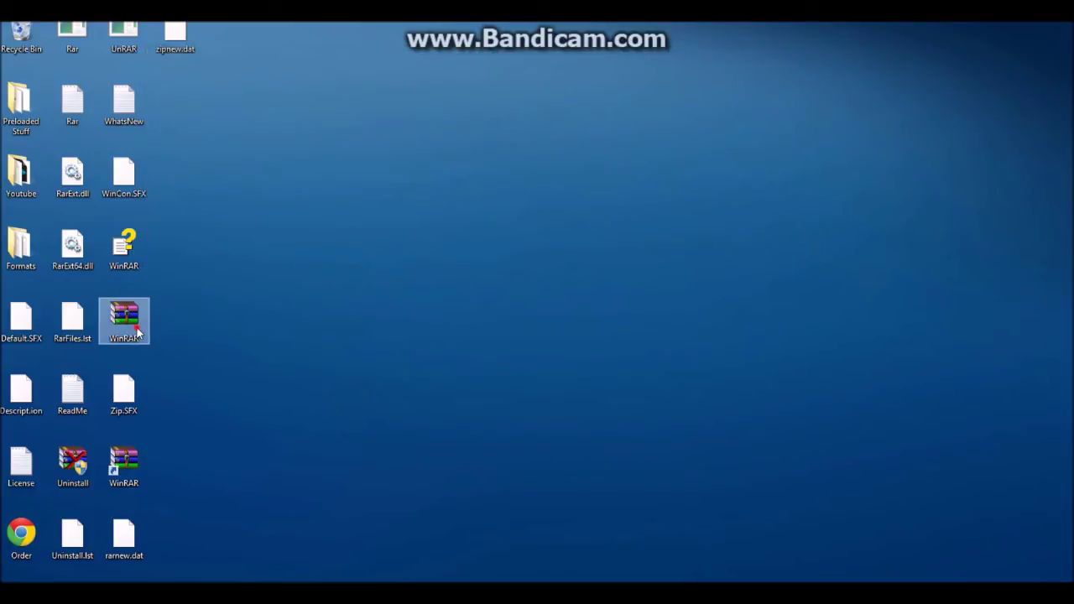
Launch WinRAR from the desktop, look through its list of desktop files and close it.
double_click(126, 323)
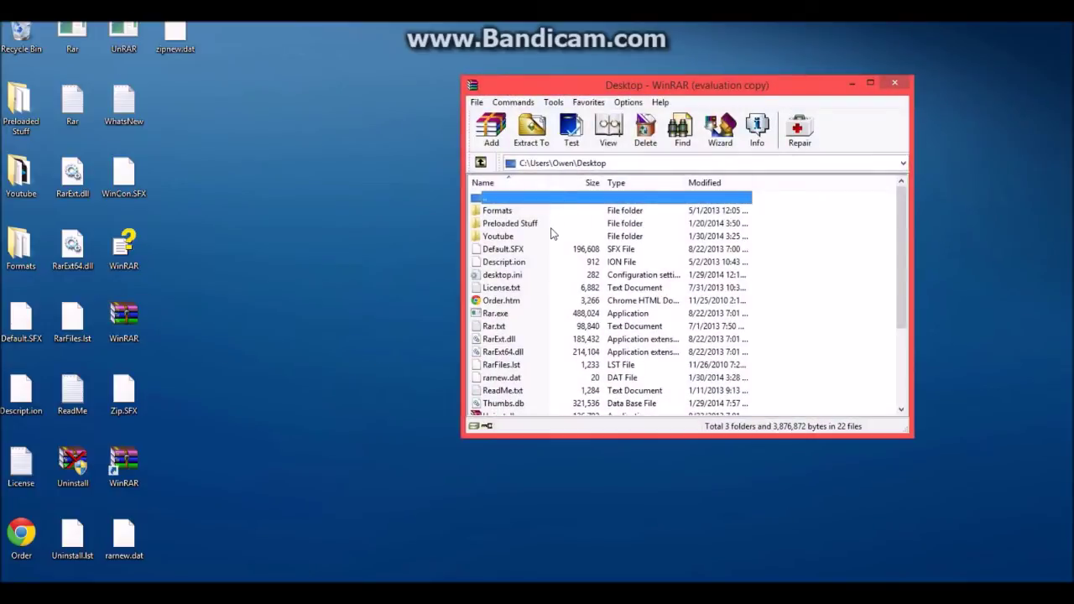
scroll(551, 235, down, 3)
scroll(553, 238, up, 2)
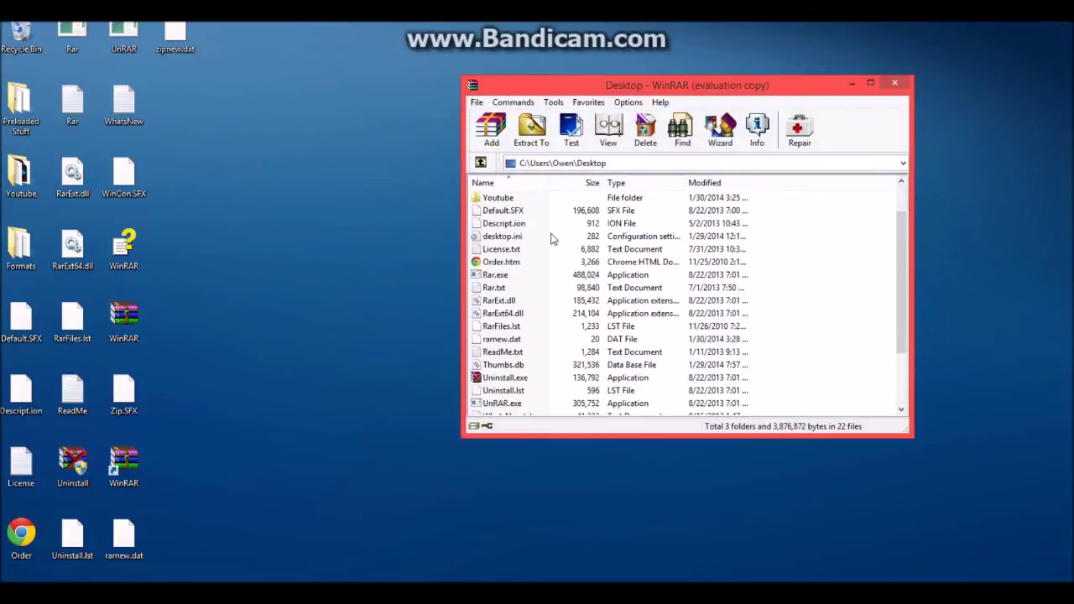
scroll(551, 239, up, 1)
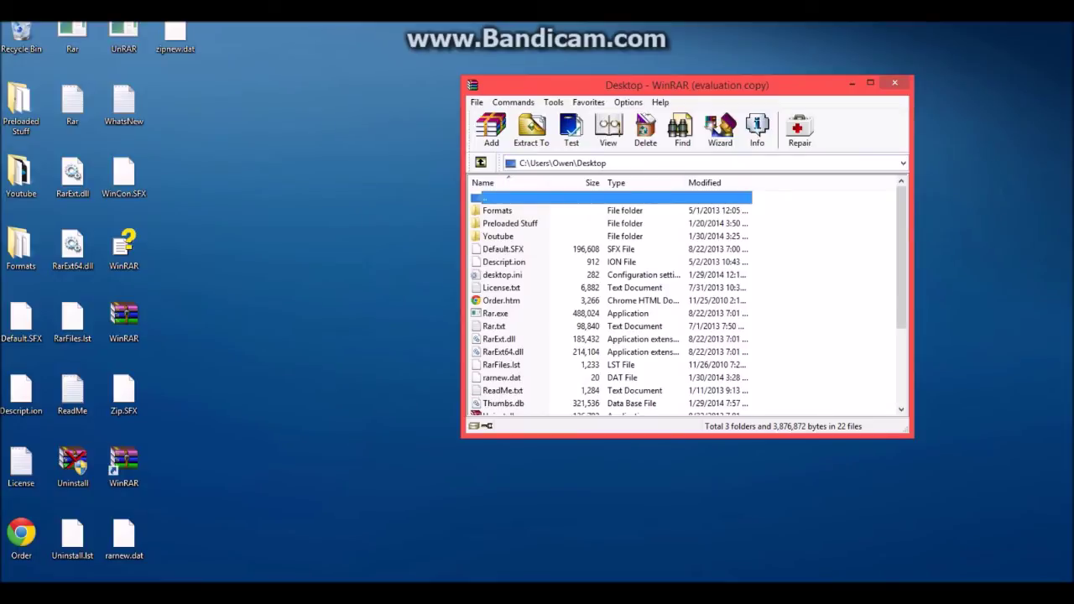
click(894, 81)
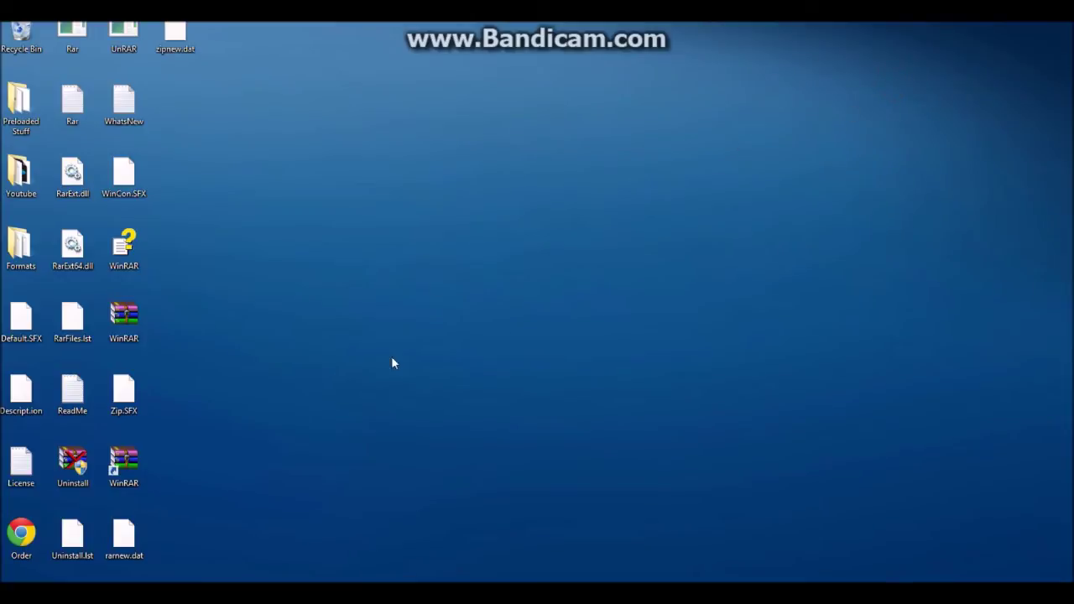